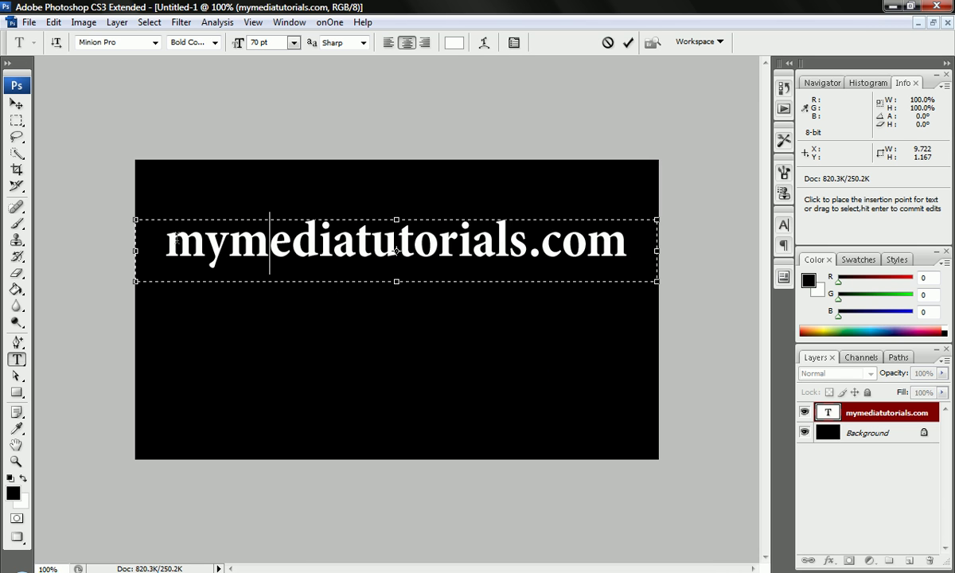
Commit the white 'mymediatutorials.com' Minion Pro Bold 70 pt text on black
{"action": "left_click_drag", "start_coordinate": [156, 239], "coordinate": [680, 263]}
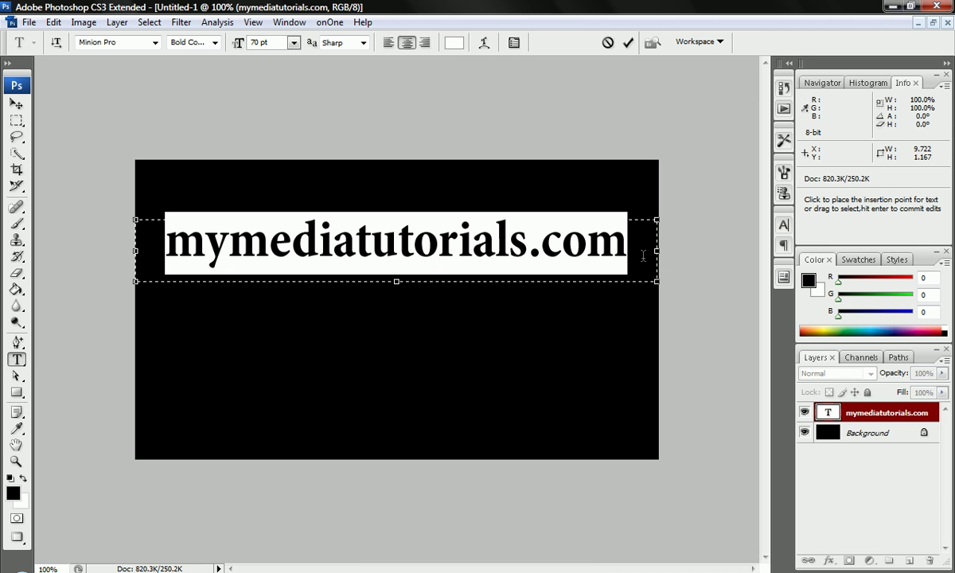
{"action": "left_click", "coordinate": [633, 253]}
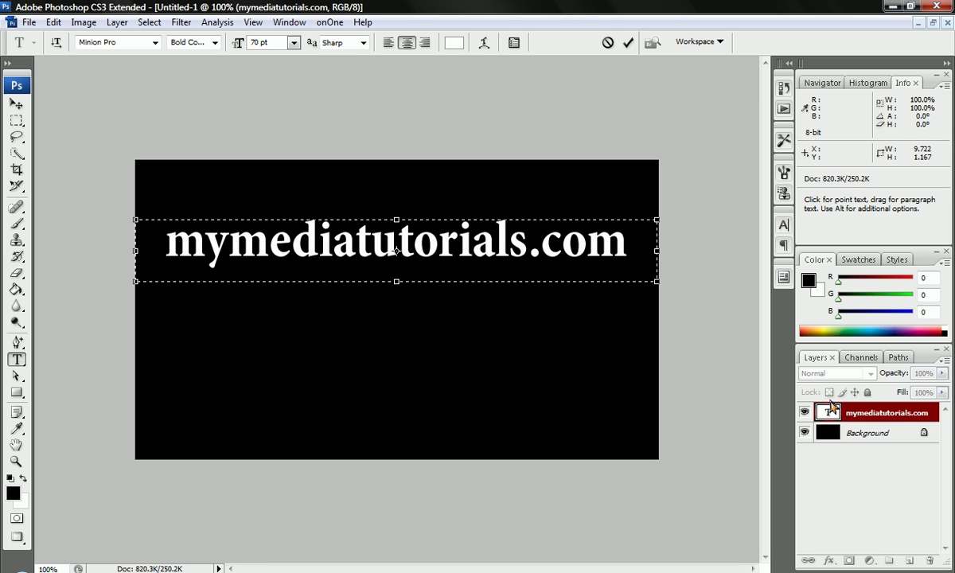
{"action": "left_click", "coordinate": [837, 415]}
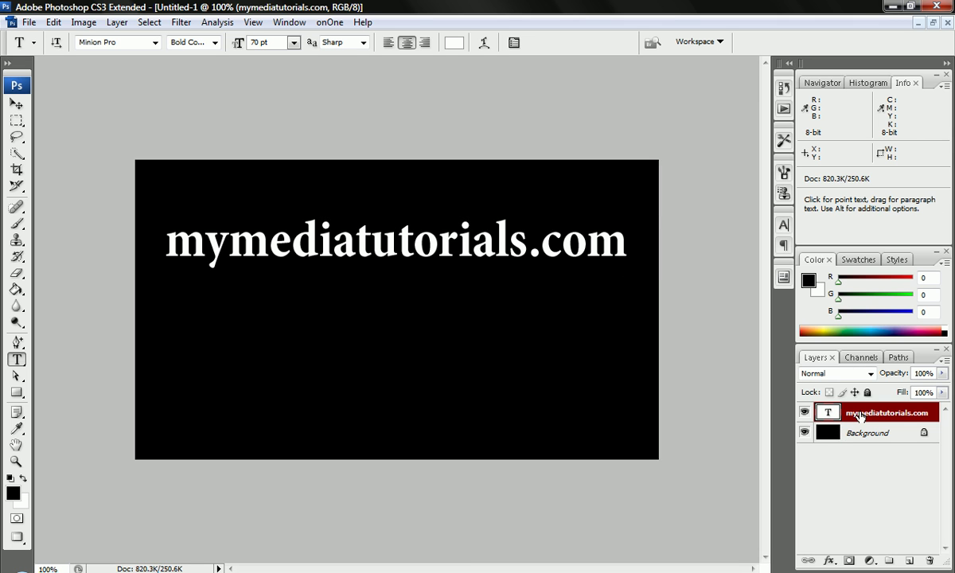
Rasterize the mymediatutorials.com type layer into a pixel layer
{"action": "right_click", "coordinate": [859, 416]}
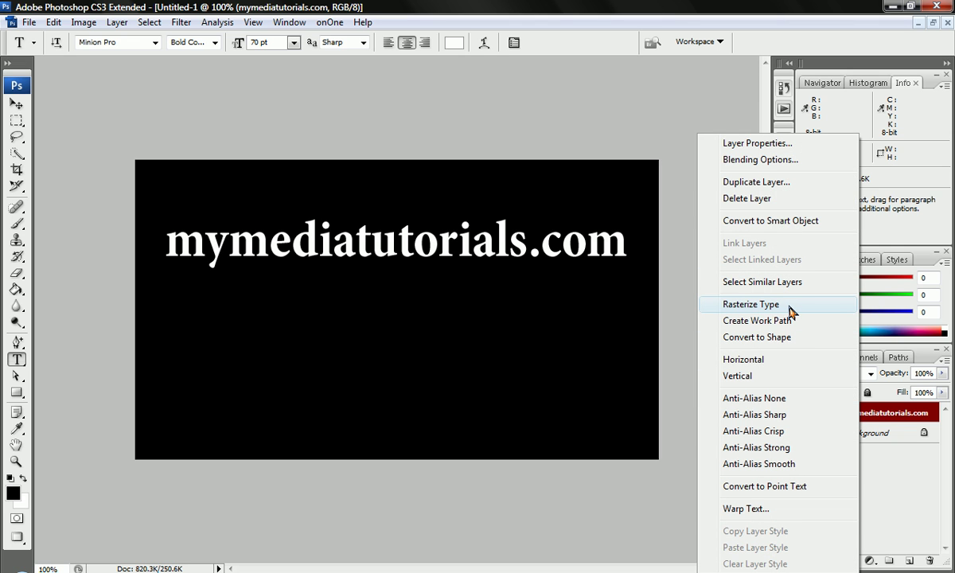
{"action": "left_click", "coordinate": [790, 307]}
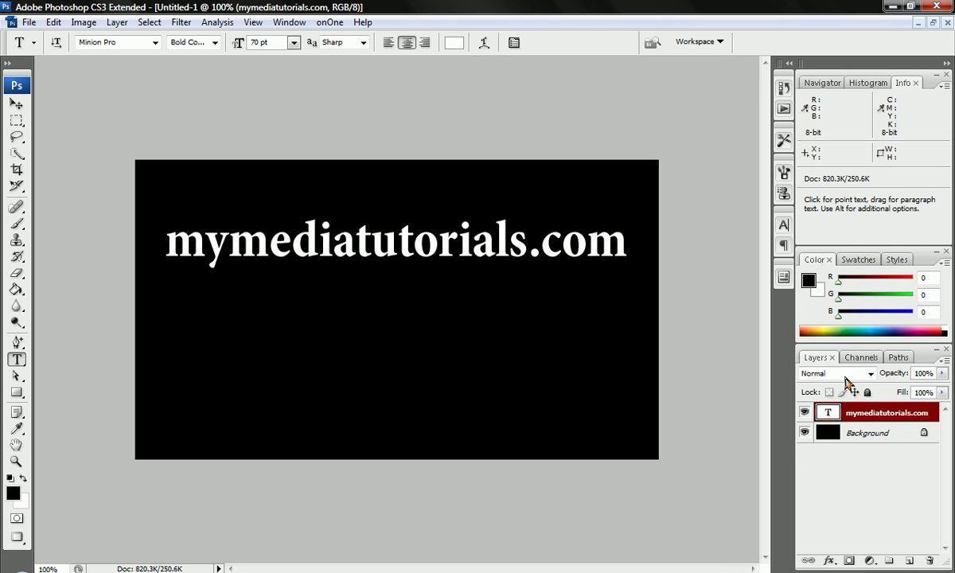
{"action": "right_click", "coordinate": [853, 409]}
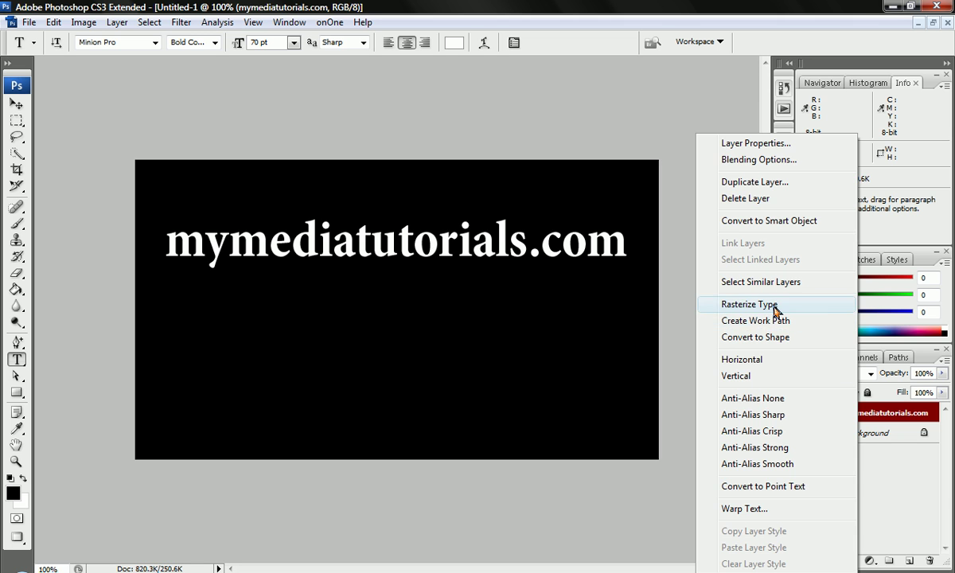
{"action": "left_click", "coordinate": [736, 305]}
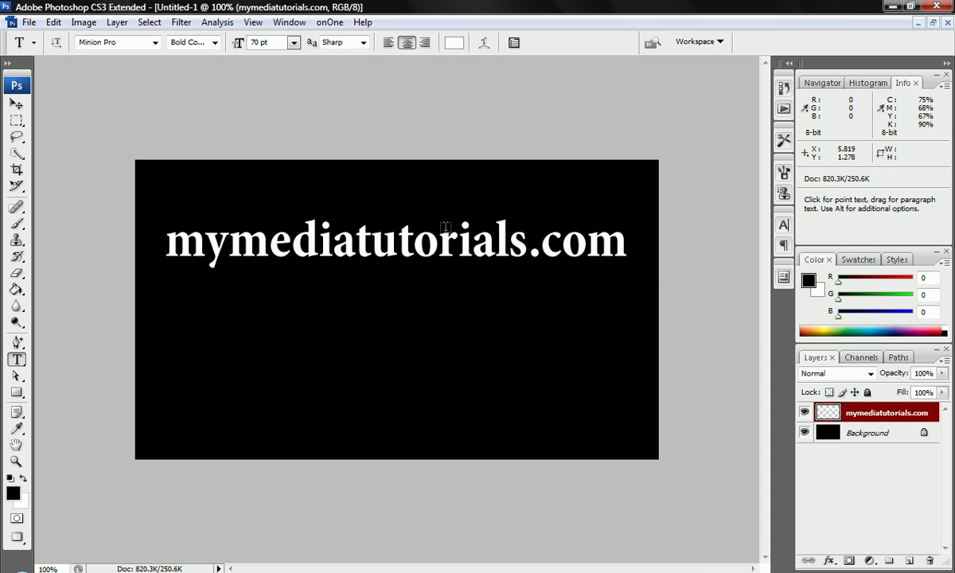
Nudge the rasterized text slightly down, then duplicate it as 'mymediatutorials.com copy'
{"action": "left_click", "coordinate": [19, 108]}
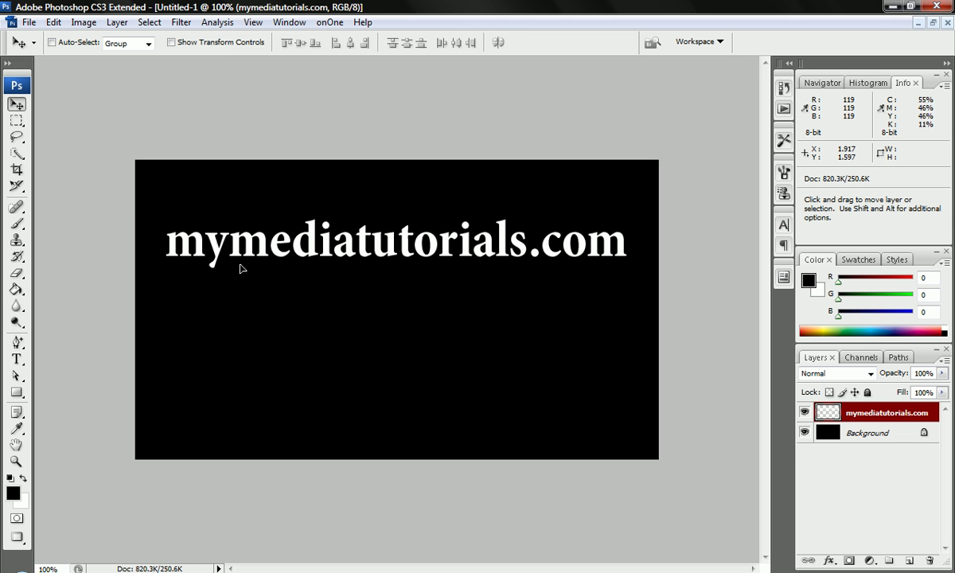
{"action": "mouse_move", "coordinate": [230, 238]}
{"action": "left_mouse_down"}
{"action": "mouse_move", "coordinate": [230, 275]}
{"action": "mouse_move", "coordinate": [229, 235]}
{"action": "left_mouse_up"}
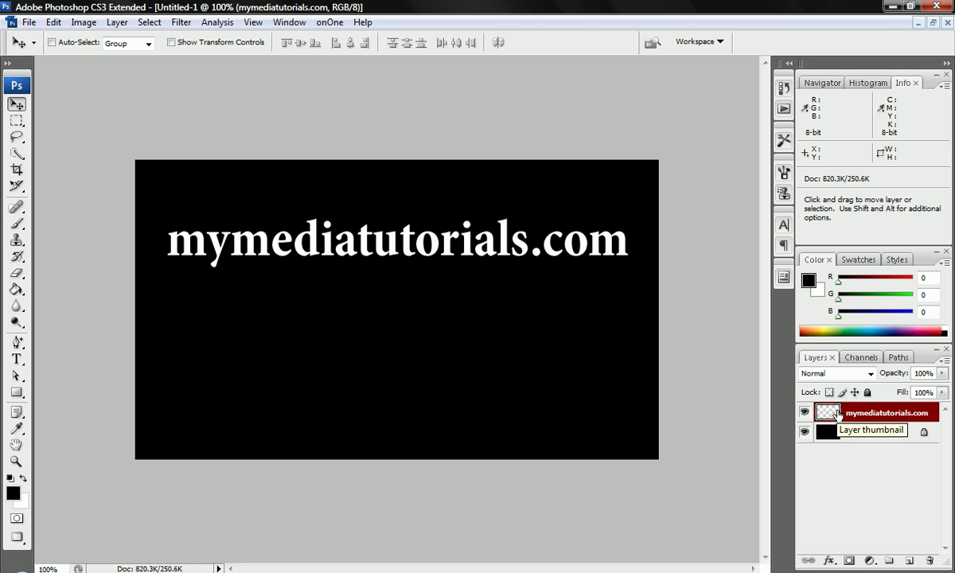
{"action": "left_click_drag", "start_coordinate": [834, 413], "coordinate": [912, 560]}
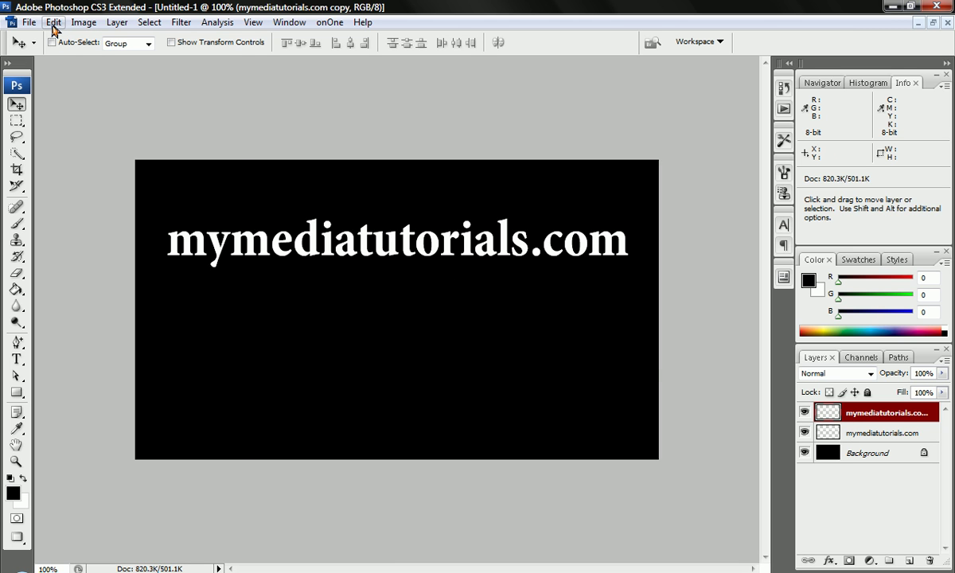
Flip the copy vertically and position it just beneath the original text as a reflection
{"action": "left_click", "coordinate": [52, 22]}
{"action": "mouse_move", "coordinate": [239, 286]}
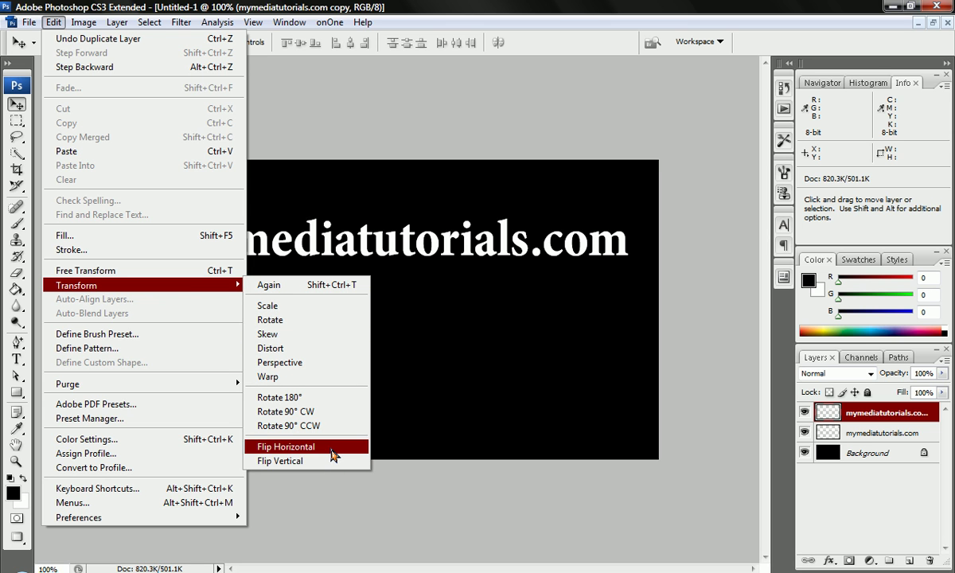
{"action": "left_click", "coordinate": [330, 461]}
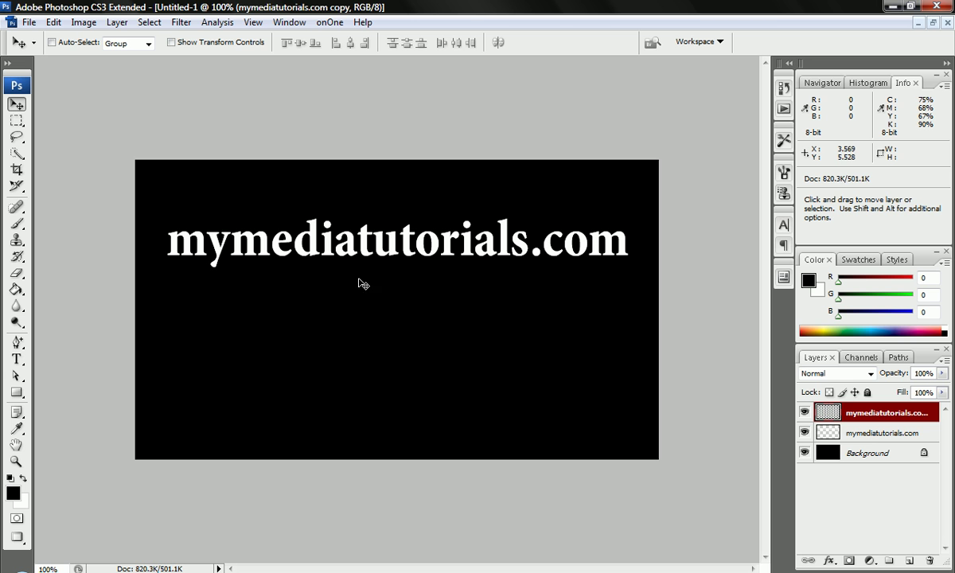
{"action": "mouse_move", "coordinate": [377, 267]}
{"action": "left_mouse_down"}
{"action": "mouse_move", "coordinate": [374, 302]}
{"action": "mouse_move", "coordinate": [361, 274]}
{"action": "left_mouse_up"}
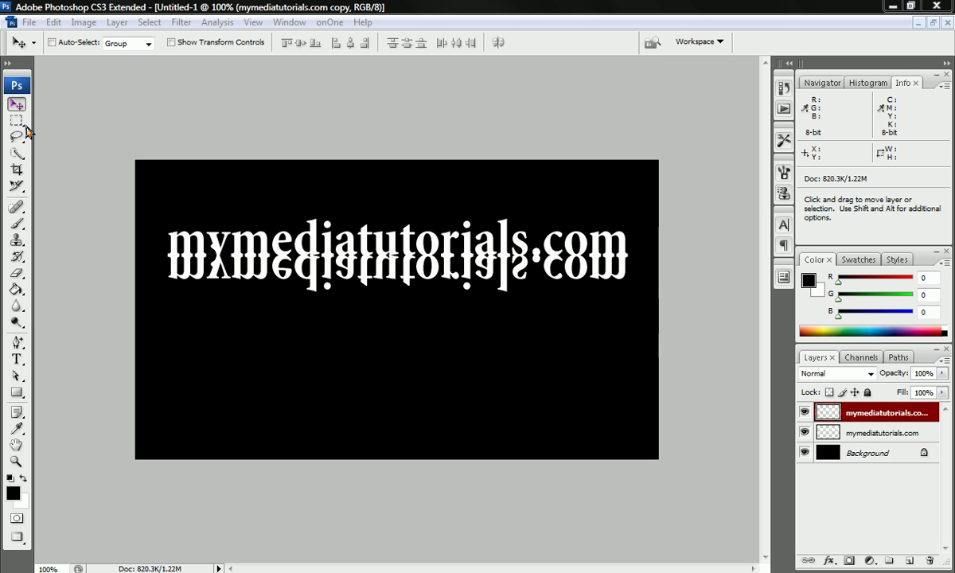
{"action": "mouse_move", "coordinate": [237, 283]}
{"action": "left_mouse_down"}
{"action": "mouse_move", "coordinate": [236, 299]}
{"action": "mouse_move", "coordinate": [237, 282]}
{"action": "left_mouse_up"}
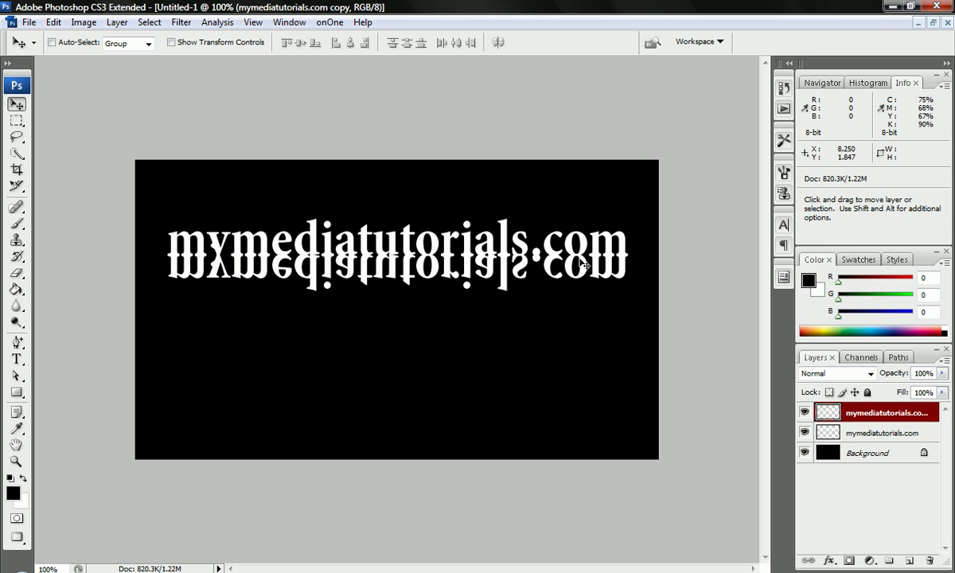
Apply a perspective transform to the reflection, spreading its bottom edge outward
{"action": "key", "text": "ctrl+t"}
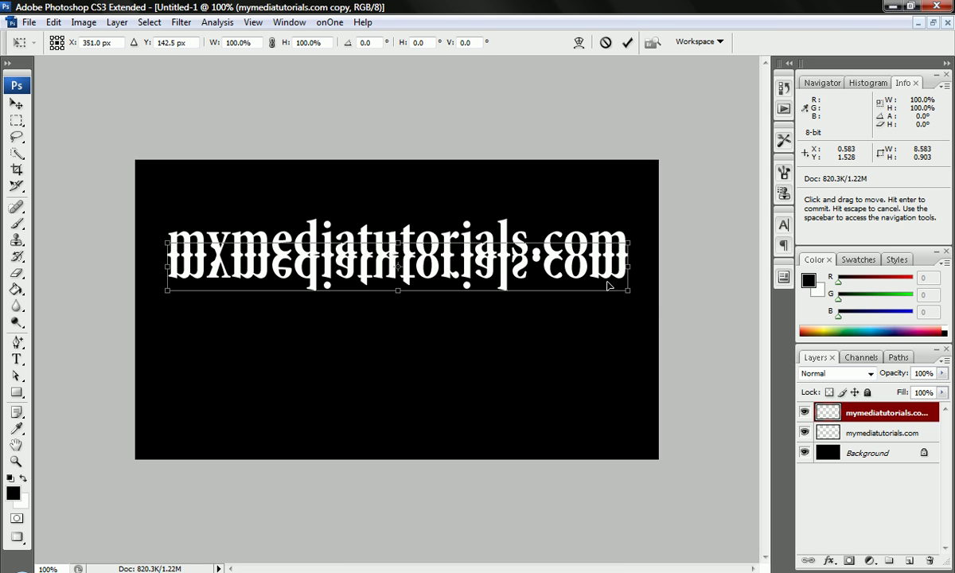
{"action": "right_click", "coordinate": [436, 272]}
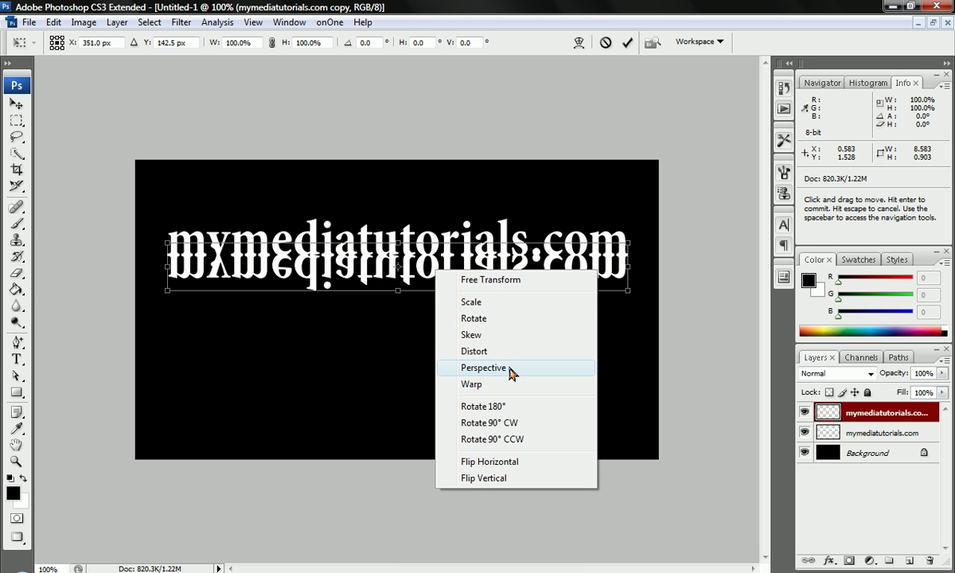
{"action": "left_click", "coordinate": [510, 373]}
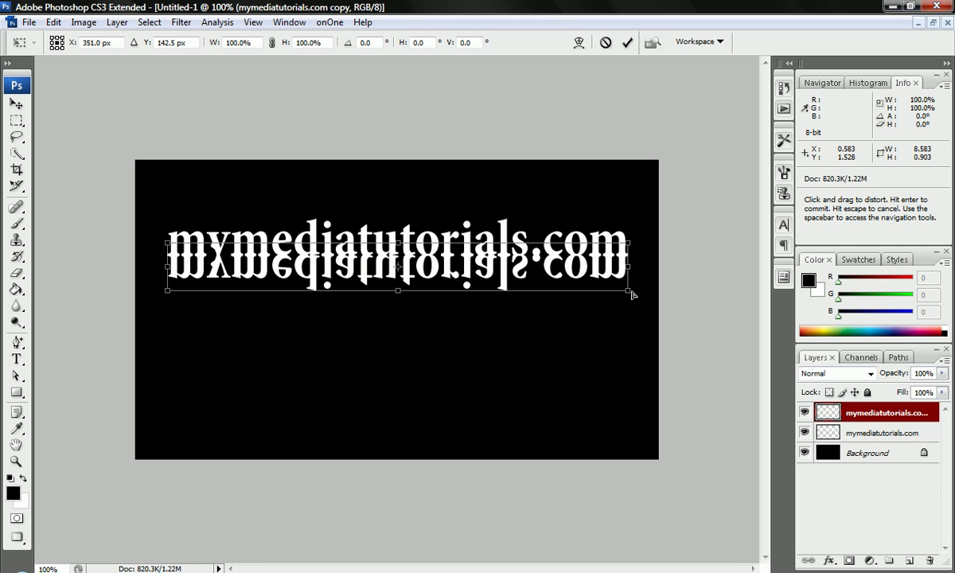
{"action": "left_click_drag", "start_coordinate": [632, 295], "coordinate": [678, 291]}
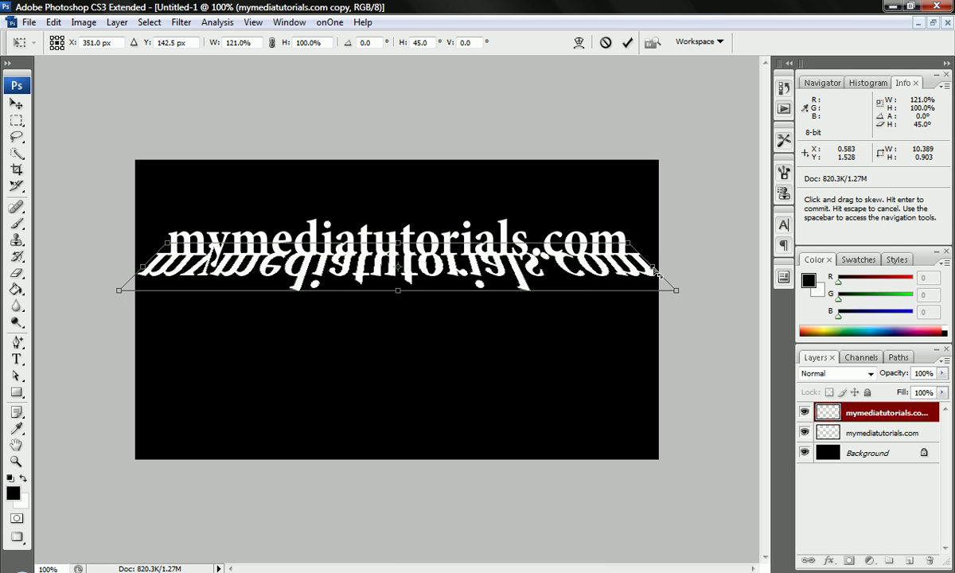
Undo the extra tweak and scale the reflection narrower from both sides, to 114.7% width
{"action": "left_click_drag", "start_coordinate": [652, 271], "coordinate": [651, 263]}
{"action": "key", "text": "ctrl+z"}
{"action": "right_click", "coordinate": [592, 280]}
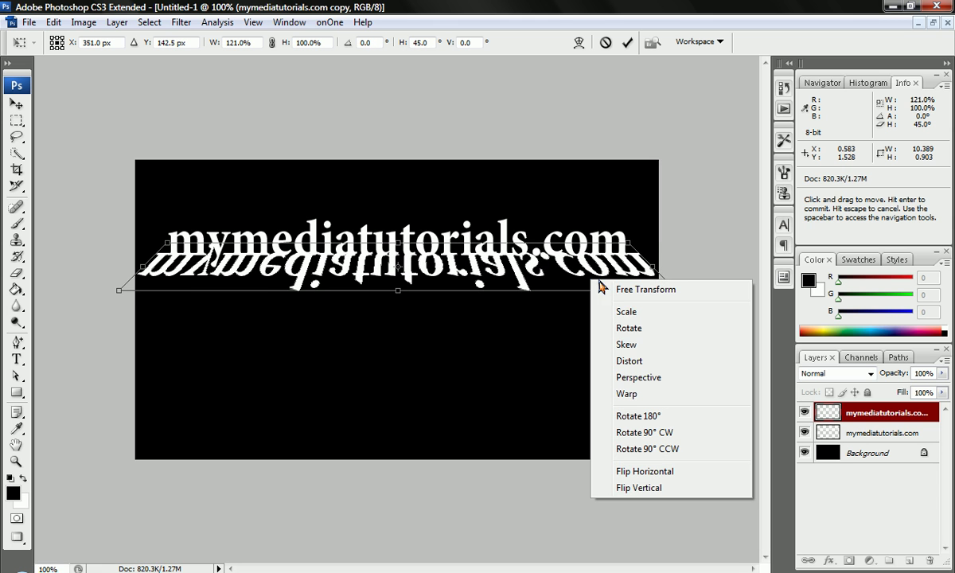
{"action": "left_click", "coordinate": [637, 312]}
{"action": "left_click_drag", "start_coordinate": [646, 273], "coordinate": [641, 271]}
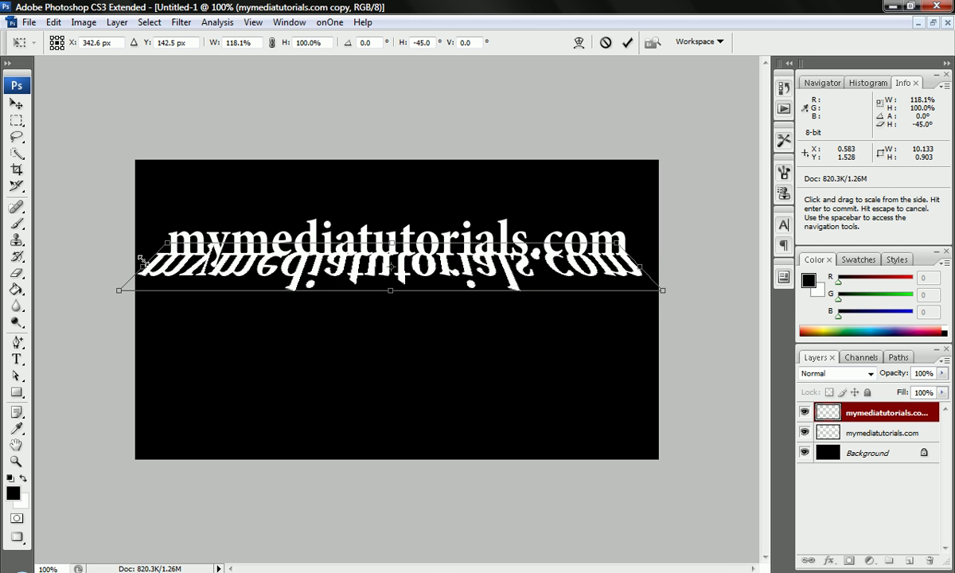
{"action": "left_click_drag", "start_coordinate": [143, 263], "coordinate": [158, 263]}
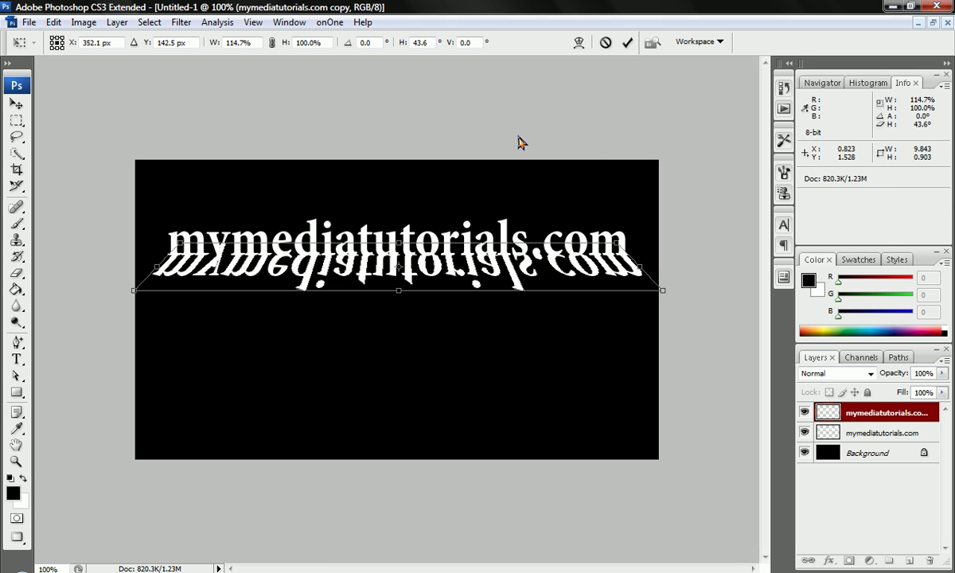
Apply the perspective transform and fit the canvas to the screen
{"action": "left_click", "coordinate": [628, 44]}
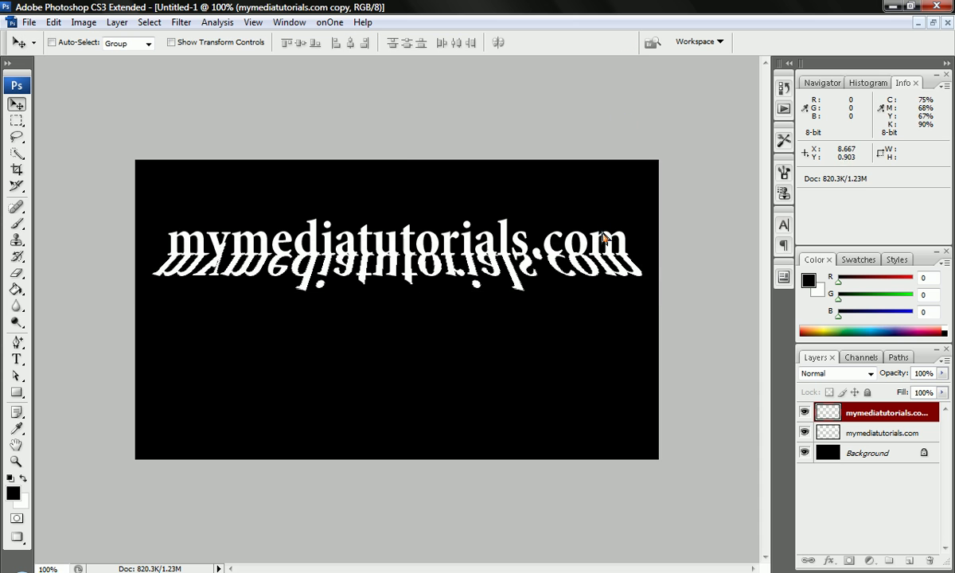
{"action": "key", "text": "ctrl+0"}
{"action": "scroll", "coordinate": [563, 215], "scroll_direction": "up", "scroll_amount": 1}
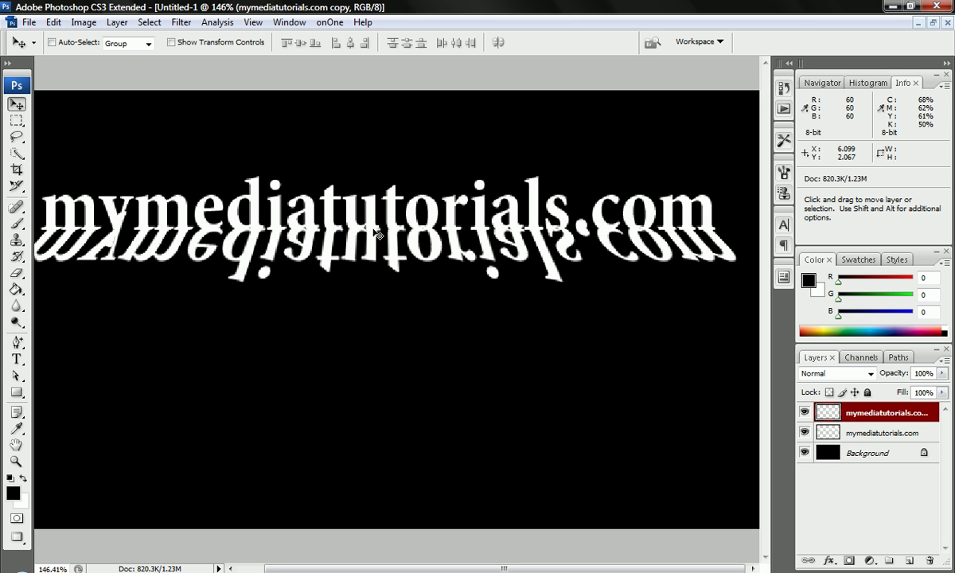
{"action": "scroll", "coordinate": [689, 329], "scroll_direction": "down", "scroll_amount": 2}
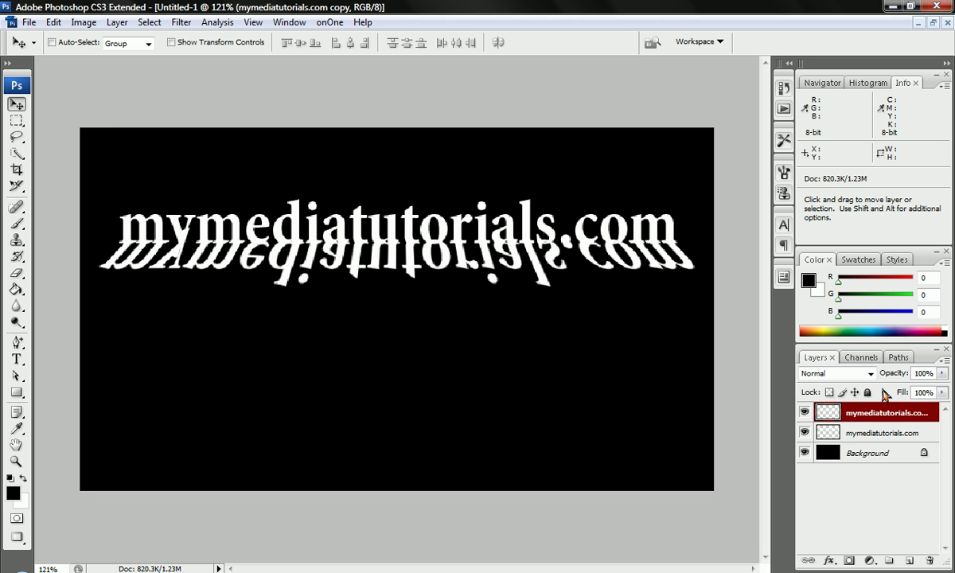
Lower the reflection layer's Fill to 68% and nudge it slightly left
{"action": "left_click", "coordinate": [942, 393]}
{"action": "left_click_drag", "start_coordinate": [933, 407], "coordinate": [919, 412]}
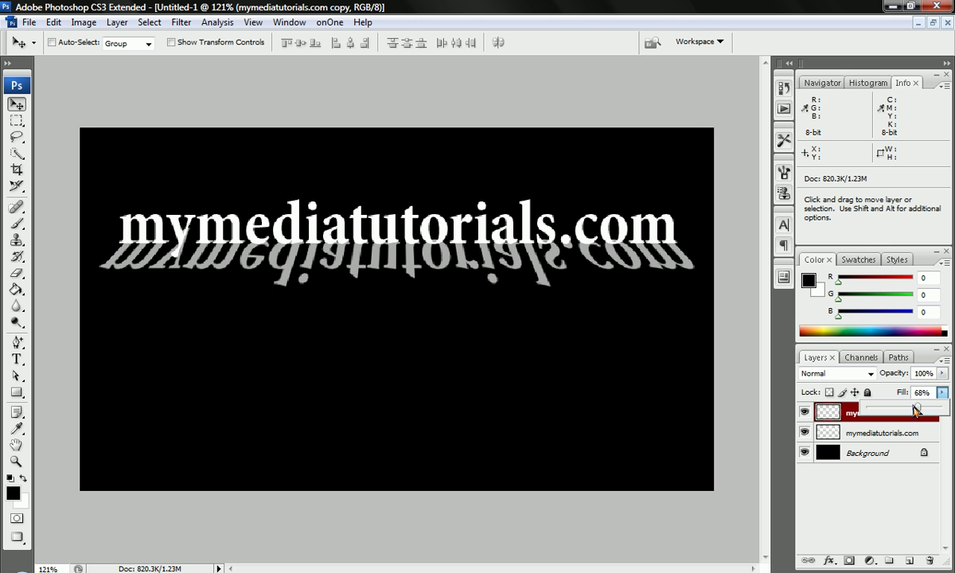
{"action": "left_click", "coordinate": [402, 257]}
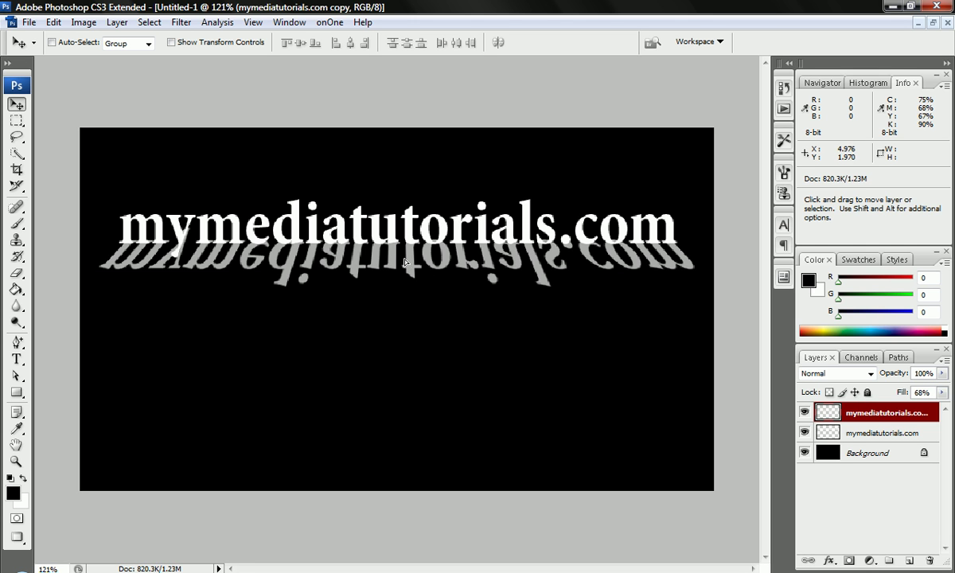
{"action": "mouse_move", "coordinate": [405, 261]}
{"action": "left_mouse_down"}
{"action": "mouse_move", "coordinate": [372, 250]}
{"action": "mouse_move", "coordinate": [400, 276]}
{"action": "mouse_move", "coordinate": [377, 248]}
{"action": "mouse_move", "coordinate": [402, 264]}
{"action": "left_mouse_up"}
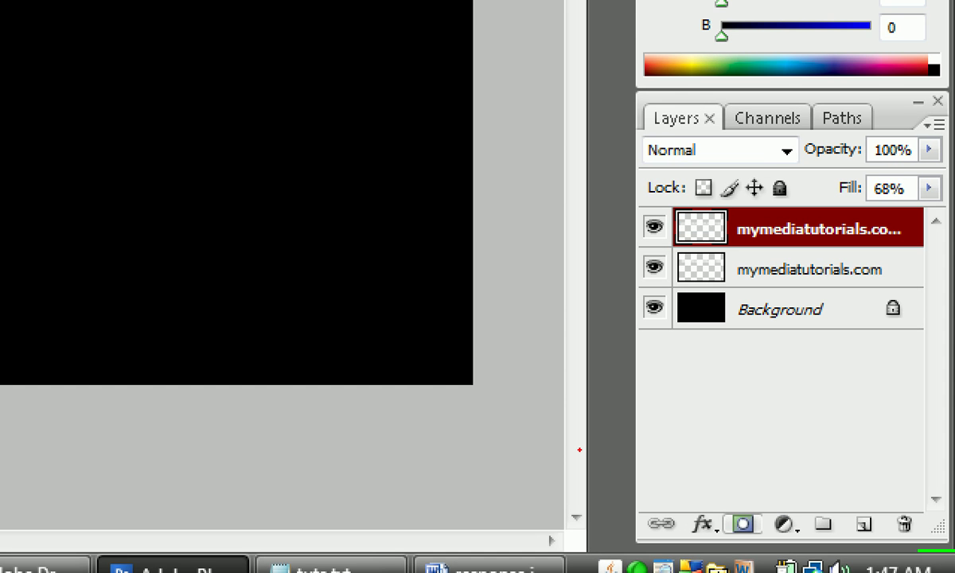
Add a white layer mask to the reflection layer
{"action": "mouse_move", "coordinate": [714, 497]}
{"action": "left_mouse_down"}
{"action": "mouse_move", "coordinate": [749, 527]}
{"action": "mouse_move", "coordinate": [773, 517]}
{"action": "mouse_move", "coordinate": [731, 507]}
{"action": "left_mouse_up"}
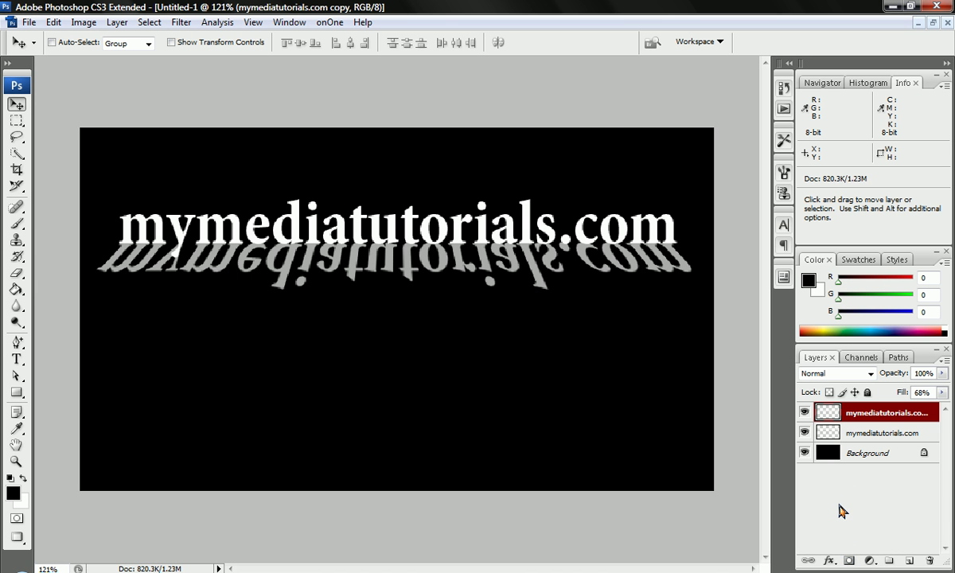
{"action": "left_click", "coordinate": [849, 561]}
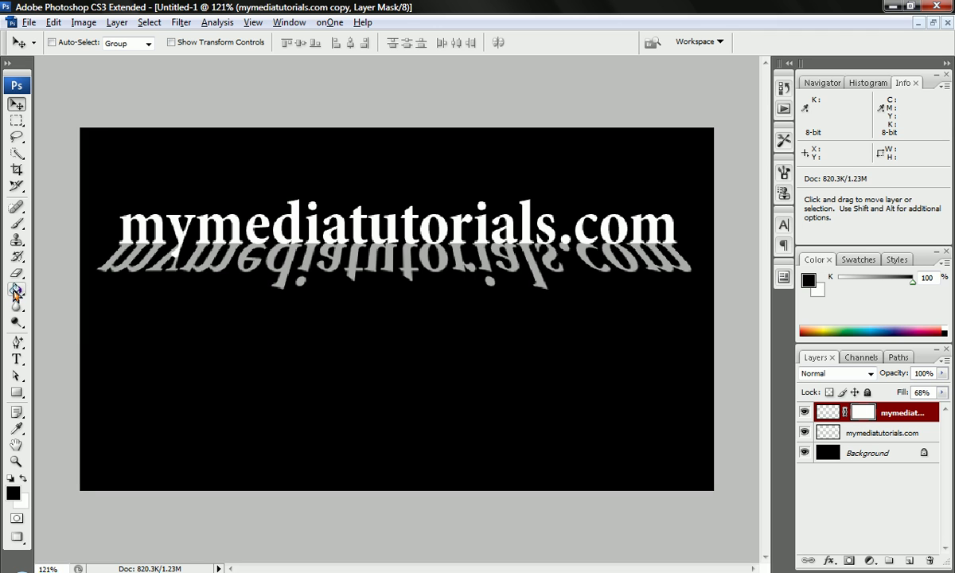
Choose the Gradient Tool with the black Foreground to Transparent preset
{"action": "left_click", "coordinate": [15, 291]}
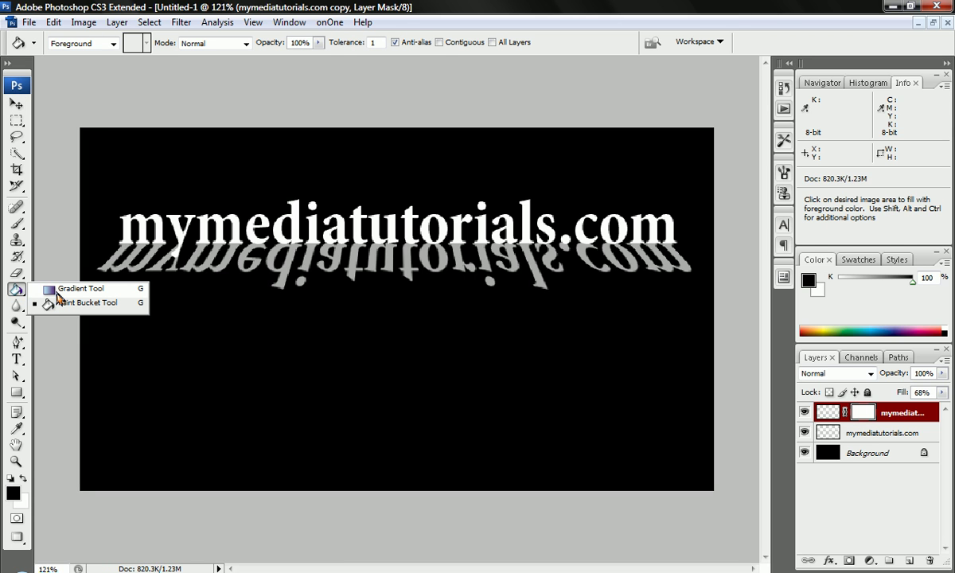
{"action": "left_click", "coordinate": [57, 288]}
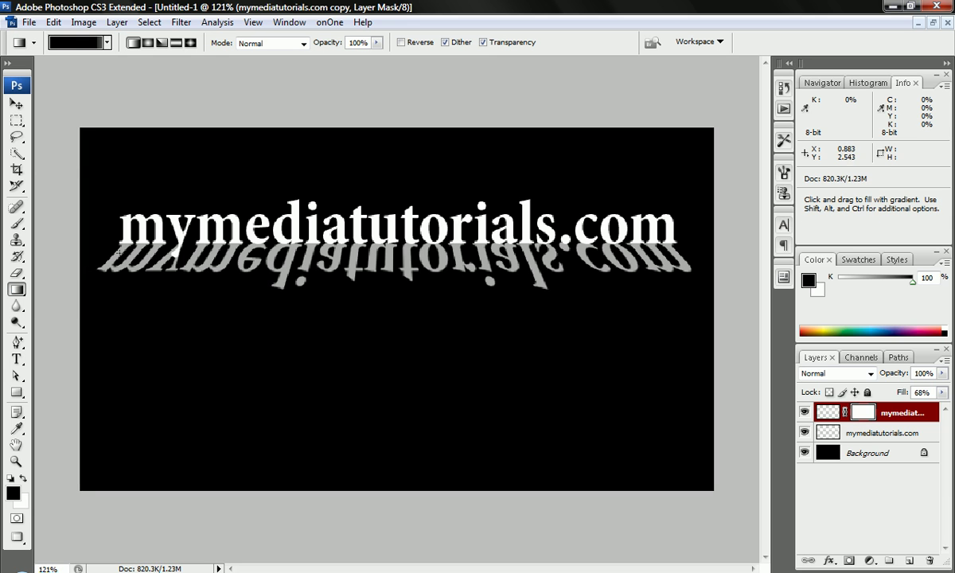
{"action": "left_click", "coordinate": [108, 47]}
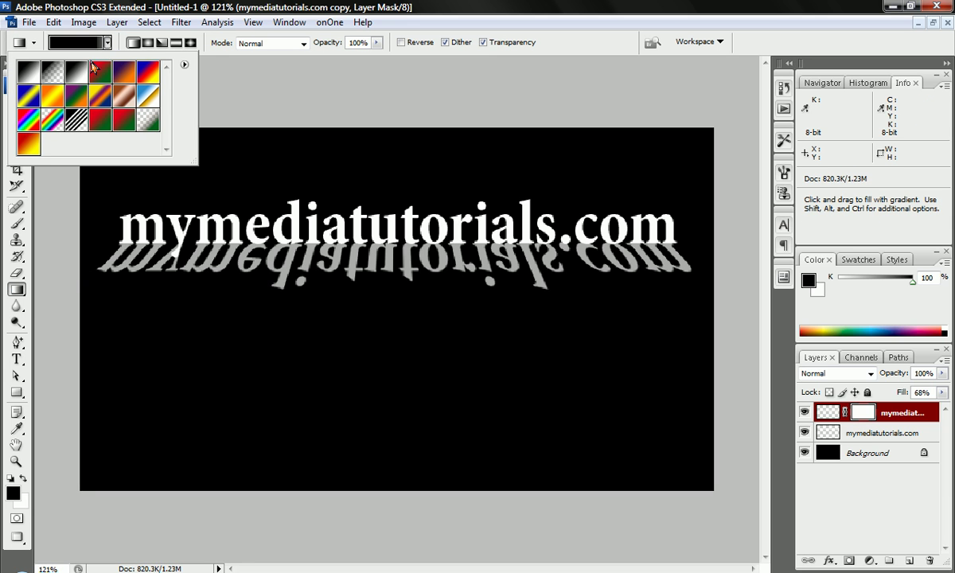
{"action": "left_click", "coordinate": [53, 74]}
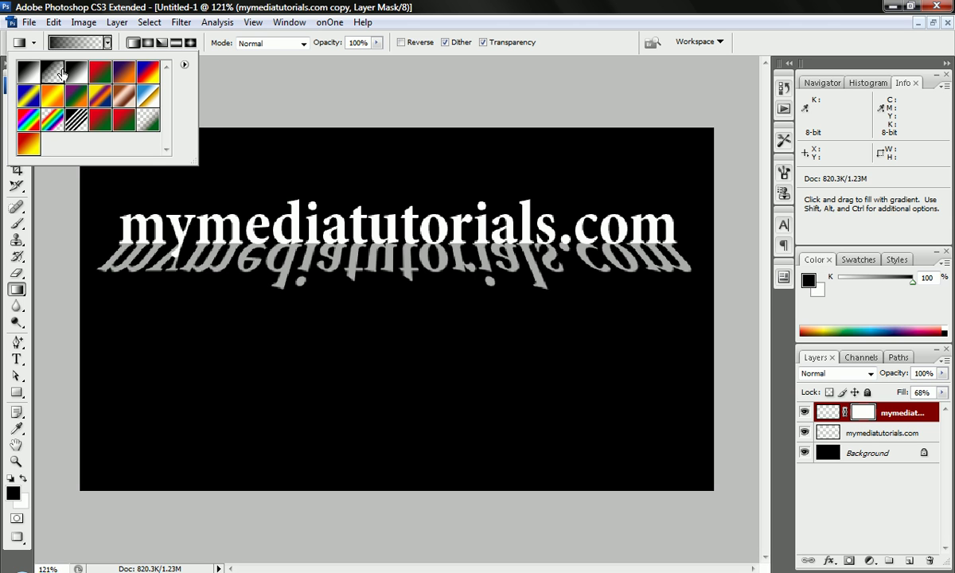
{"action": "left_click", "coordinate": [108, 44]}
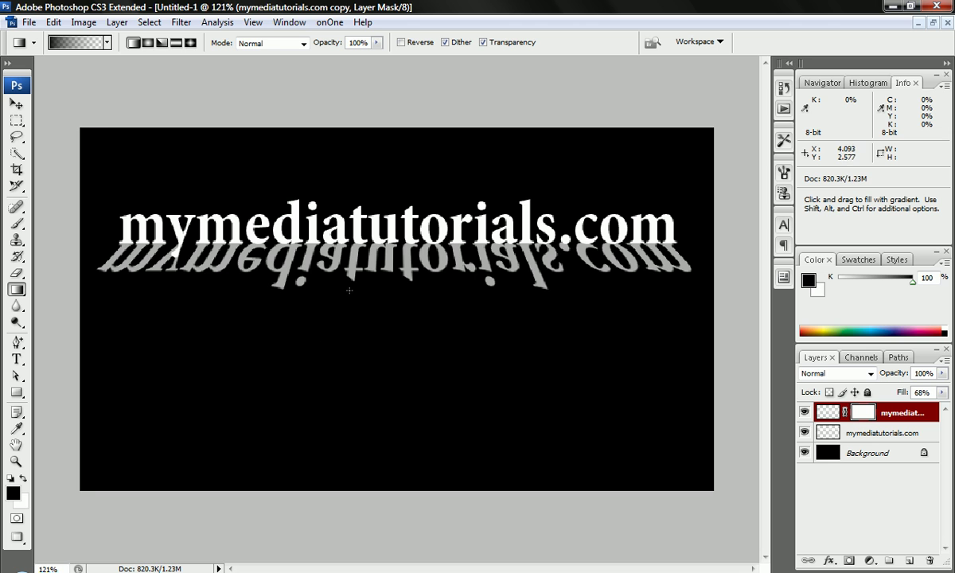
Draw a straight vertical gradient upward on the reflection's mask to fade its bottom out
{"action": "left_click_drag", "start_coordinate": [358, 292], "coordinate": [359, 247]}
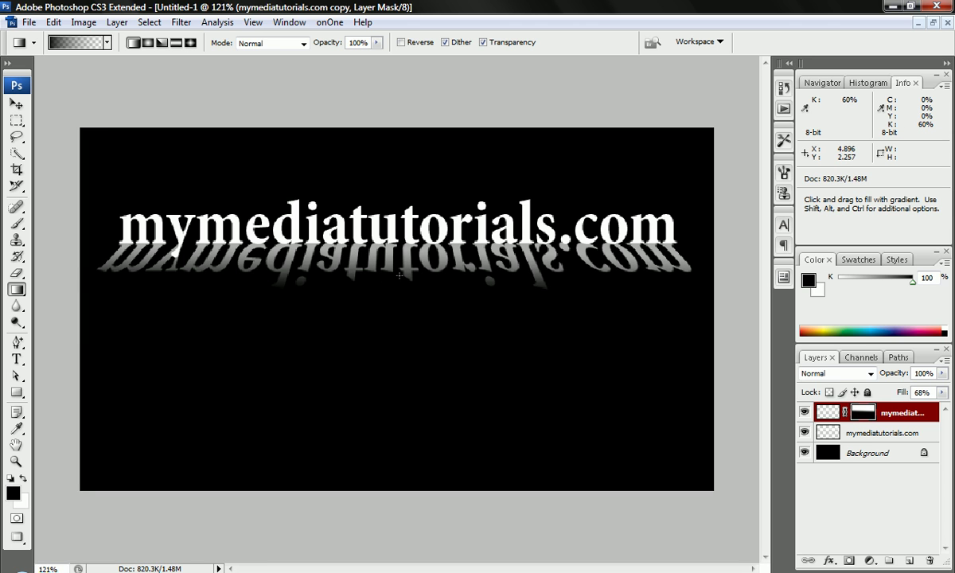
{"action": "mouse_move", "coordinate": [390, 242]}
{"action": "left_mouse_down"}
{"action": "mouse_move", "coordinate": [394, 286]}
{"action": "mouse_move", "coordinate": [391, 247]}
{"action": "left_mouse_up"}
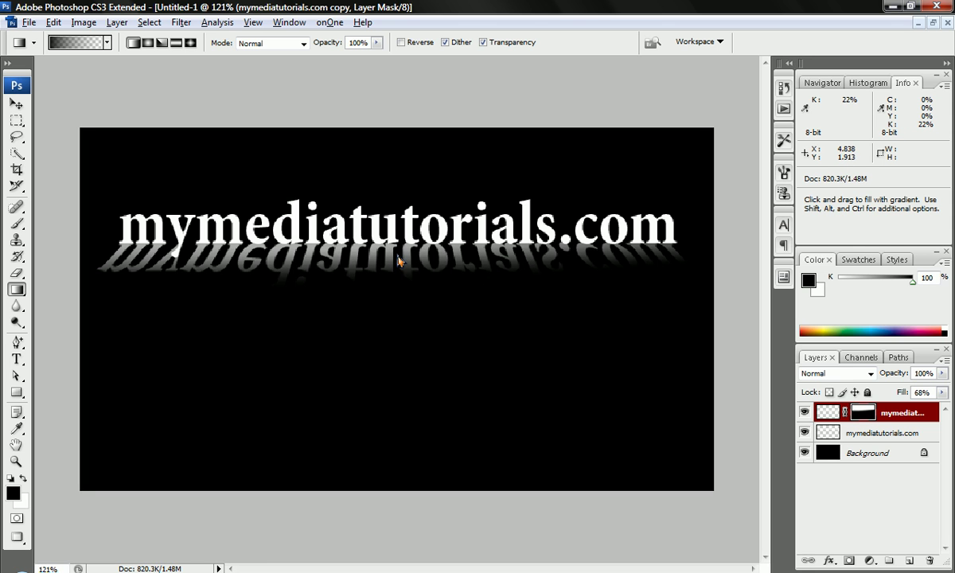
{"action": "key", "text": "ctrl"}
{"action": "key", "text": "ctrl"}
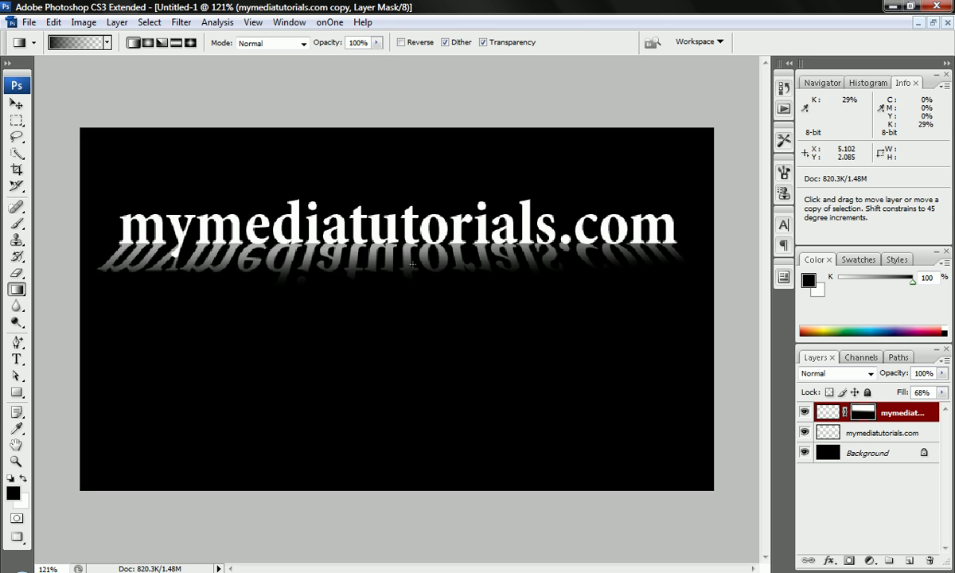
{"action": "left_click_drag", "start_coordinate": [412, 263], "coordinate": [387, 261]}
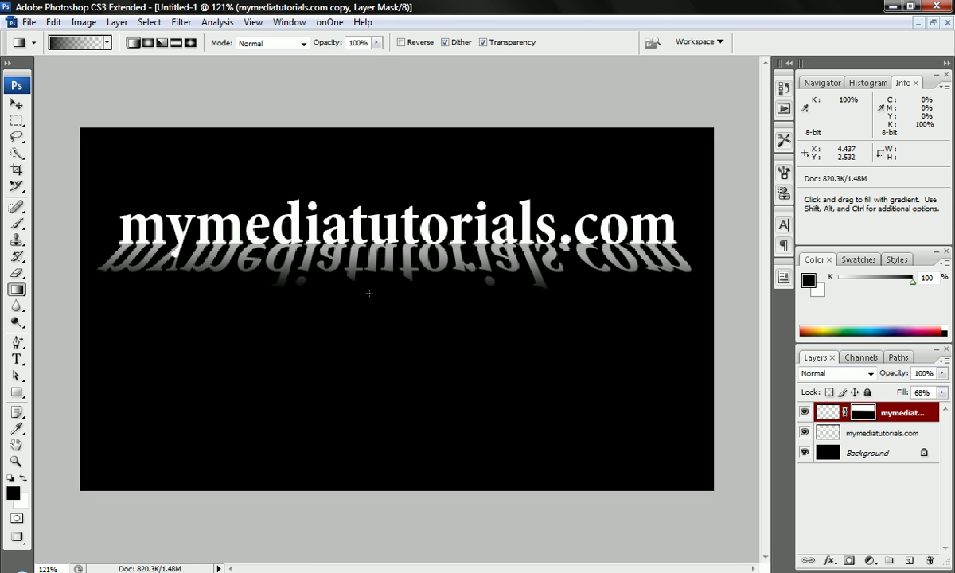
{"action": "key", "text": "shift"}
{"action": "left_click_drag", "start_coordinate": [371, 291], "coordinate": [372, 247]}
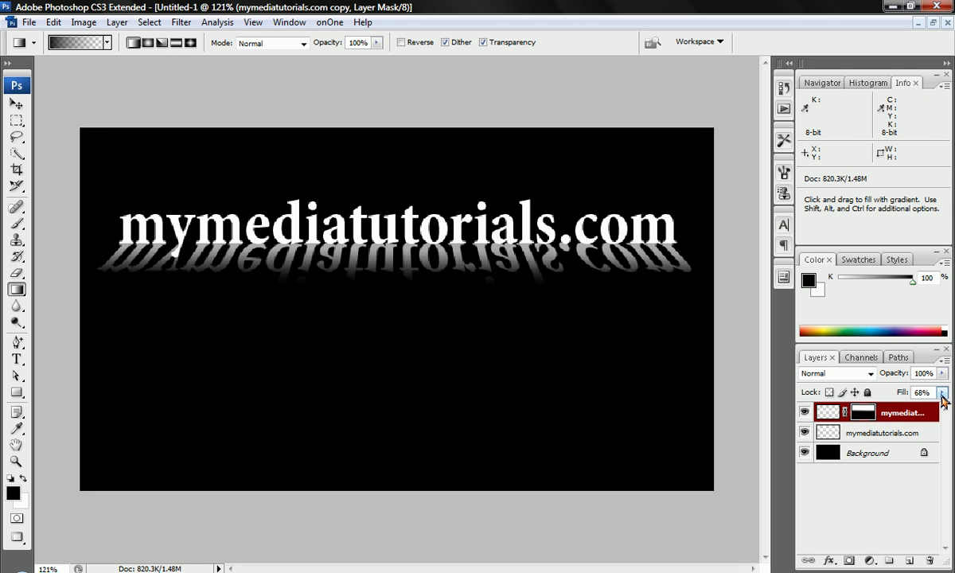
Raise the reflection layer's Fill from 68% to 86%
{"action": "left_click_drag", "start_coordinate": [943, 396], "coordinate": [934, 412]}
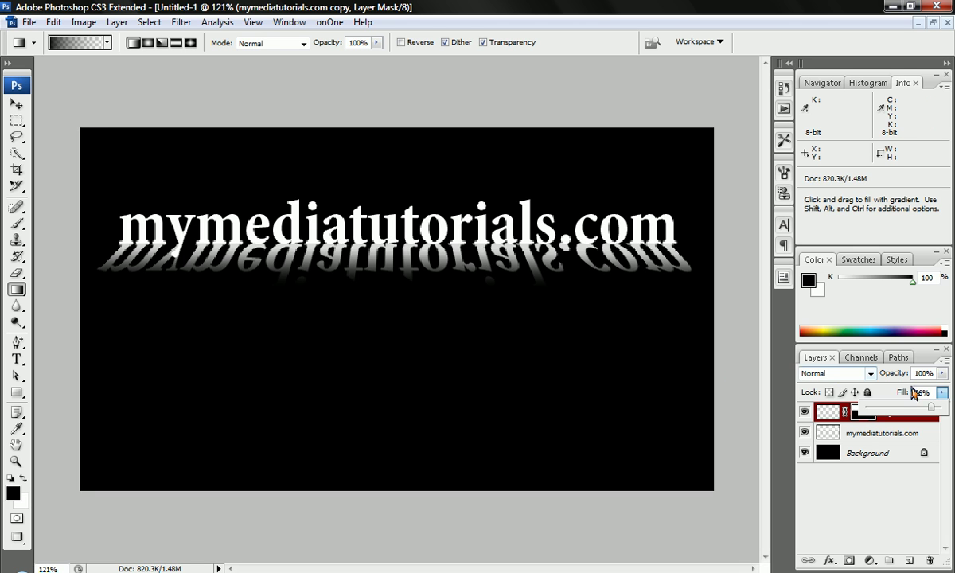
{"action": "left_click", "coordinate": [942, 393]}
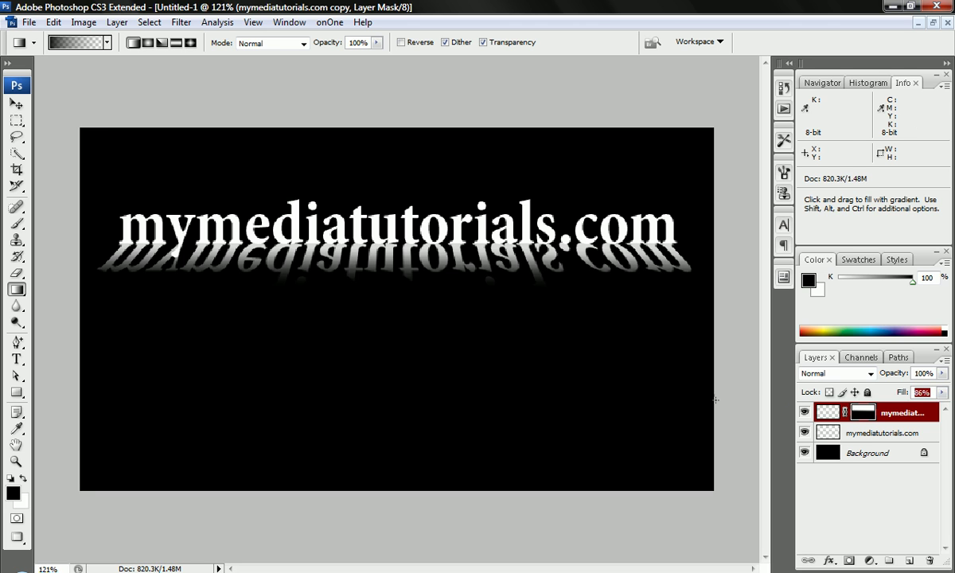